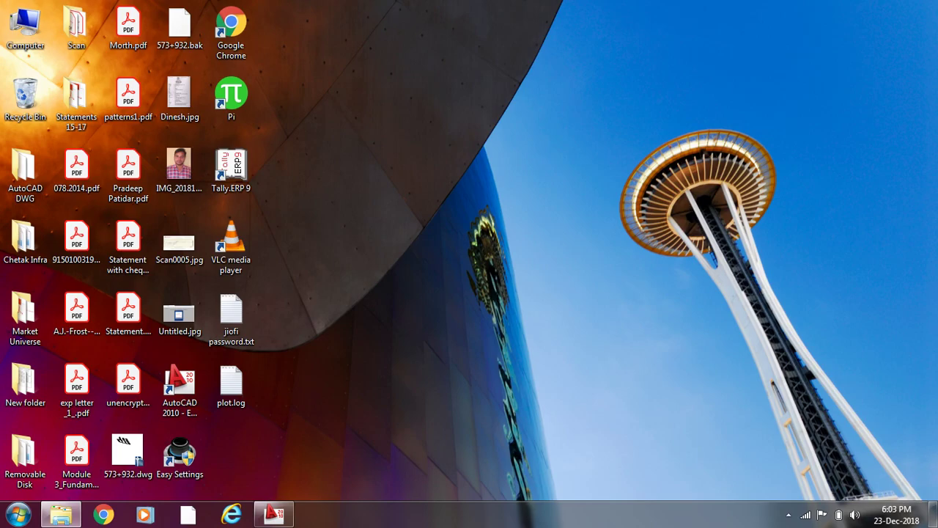
# Step: Restore the AutoCAD 2010 window with the empty Drawing1.dwg from the taskbar
pyautogui.click(273, 513)
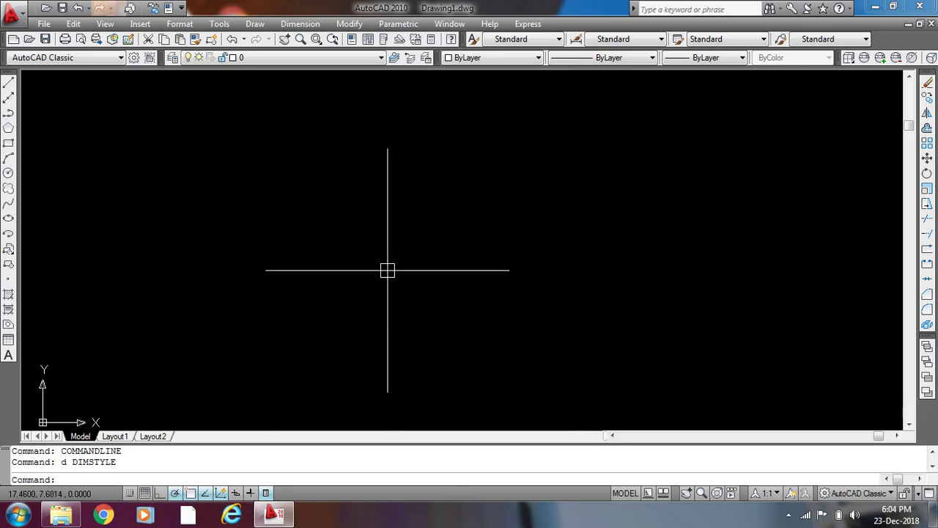
pyautogui.click(858, 493)
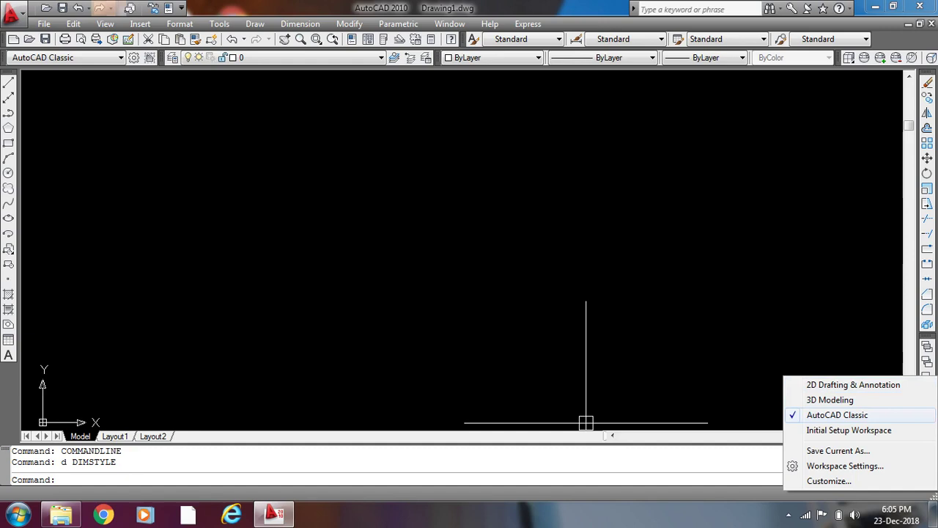
pyautogui.press('Escape')
pyautogui.write('d')
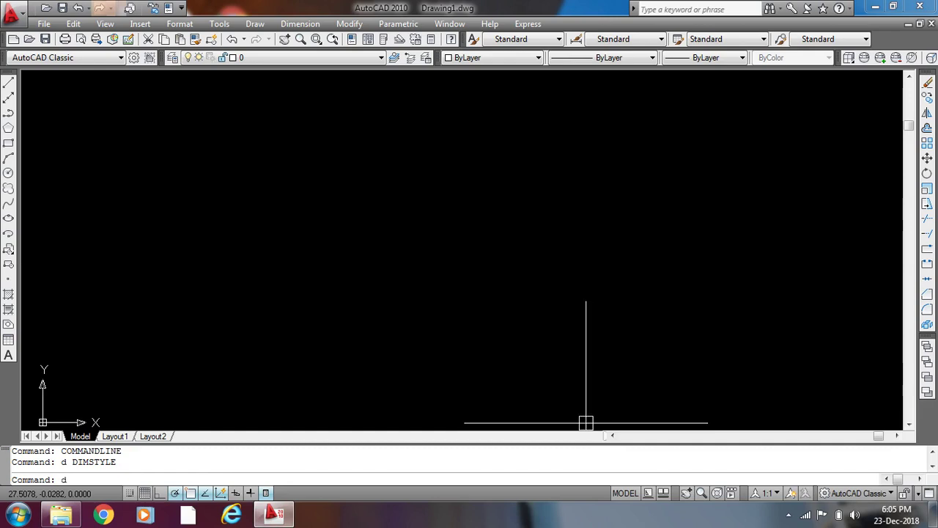
# Step: Open the Dimension Style Manager and start modifying the Standard style
pyautogui.press('Return')
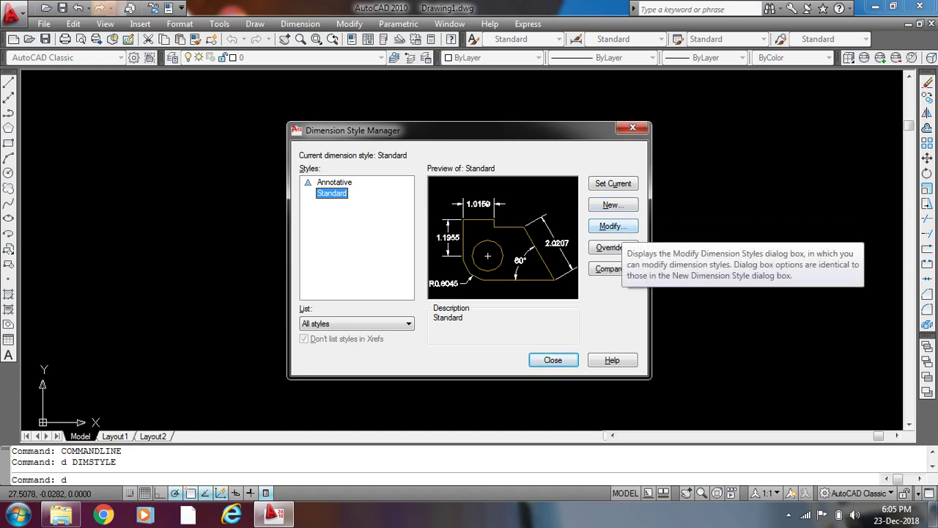
pyautogui.click(612, 226)
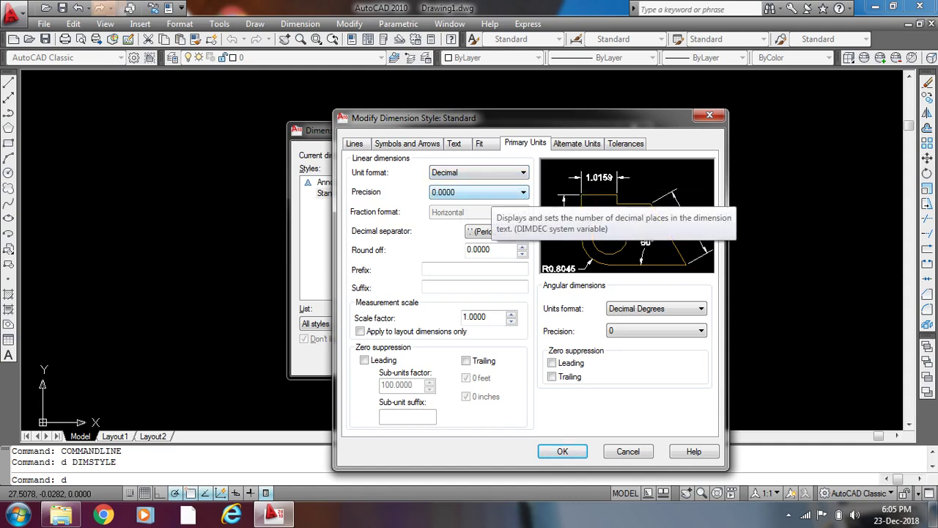
# Step: Change the Standard dimension style's linear unit format from Decimal to Architectural
pyautogui.click(484, 192)
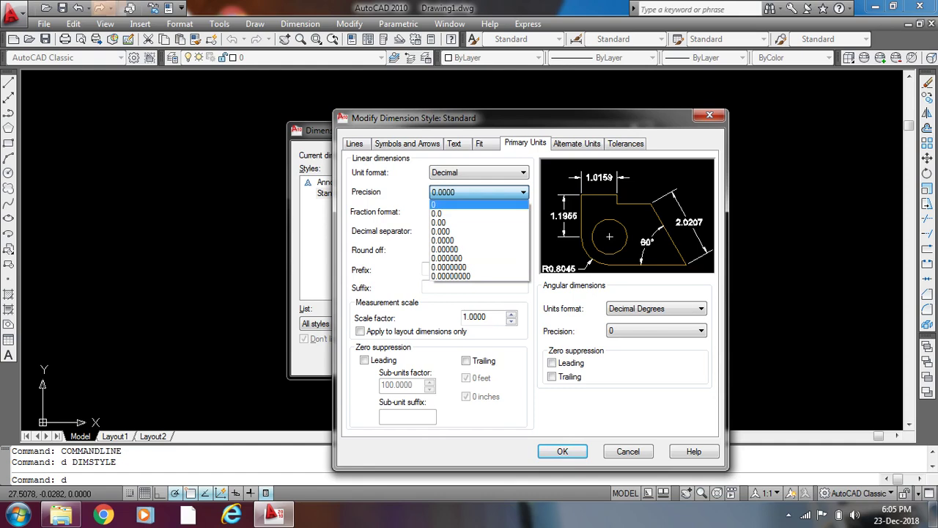
pyautogui.click(479, 192)
pyautogui.click(479, 173)
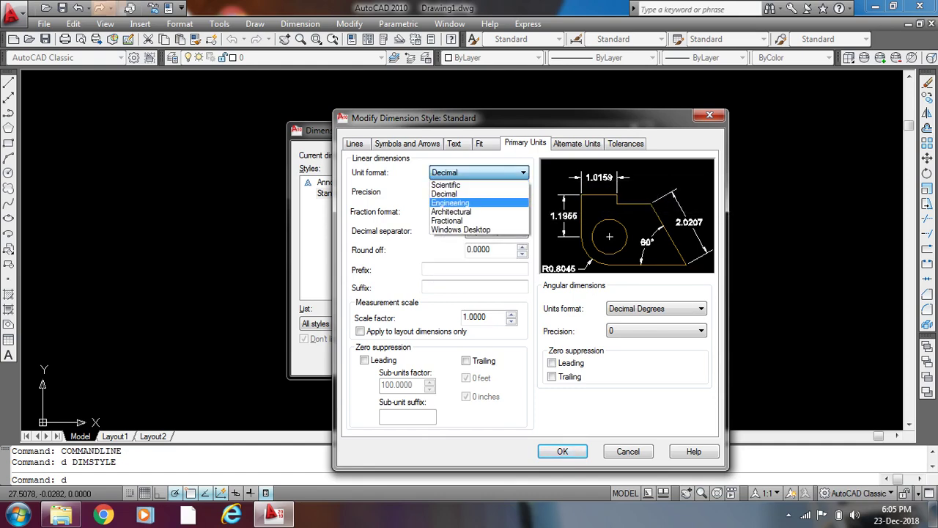
pyautogui.click(451, 211)
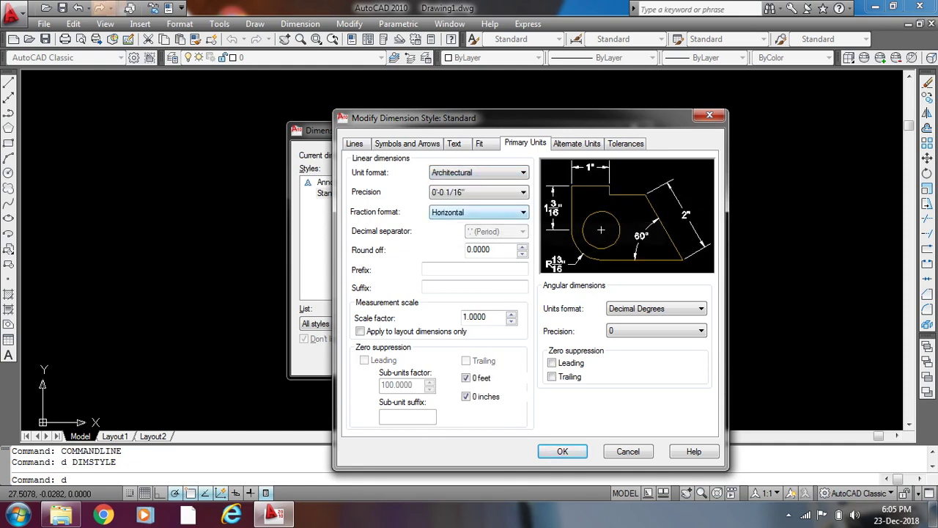
pyautogui.click(478, 173)
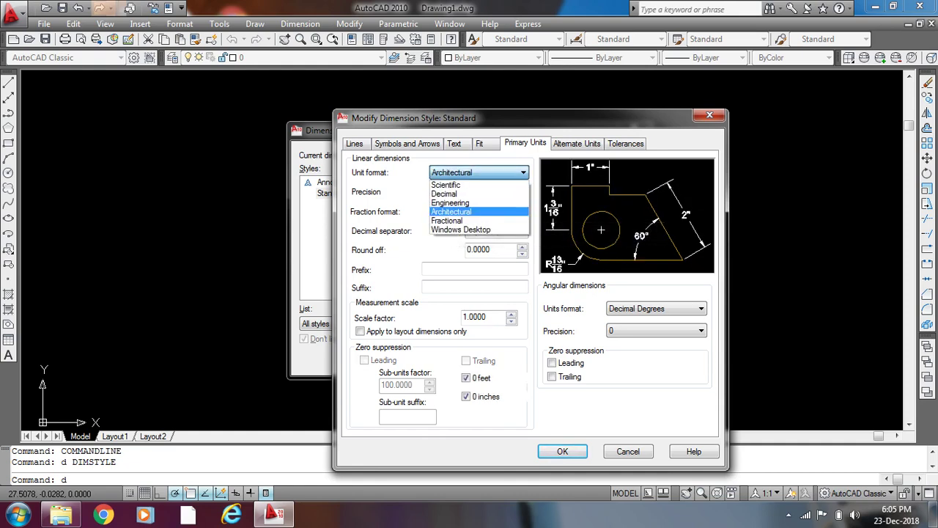
pyautogui.click(479, 172)
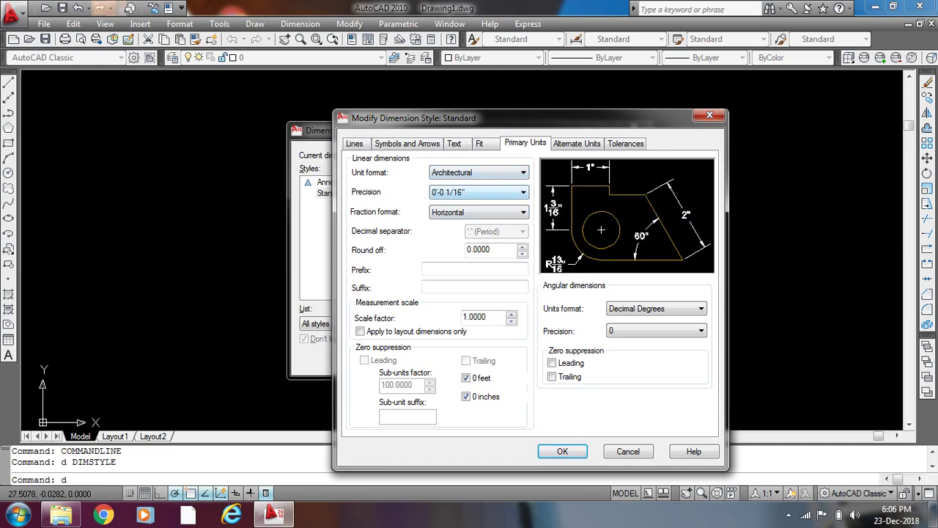
pyautogui.click(478, 192)
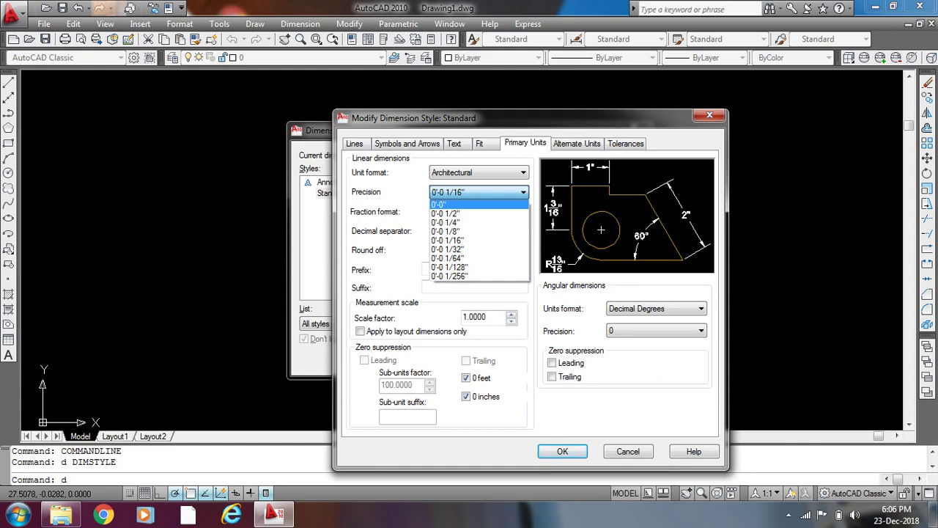
# Step: Set Standard's precision to 0'-0" with Horizontal fractions, keep Architectural, and apply the changes
pyautogui.click(440, 204)
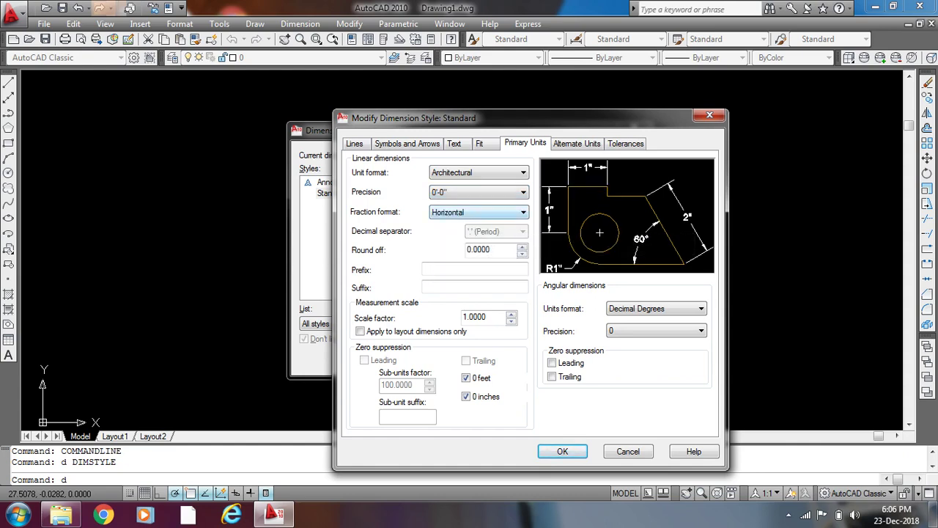
pyautogui.click(476, 212)
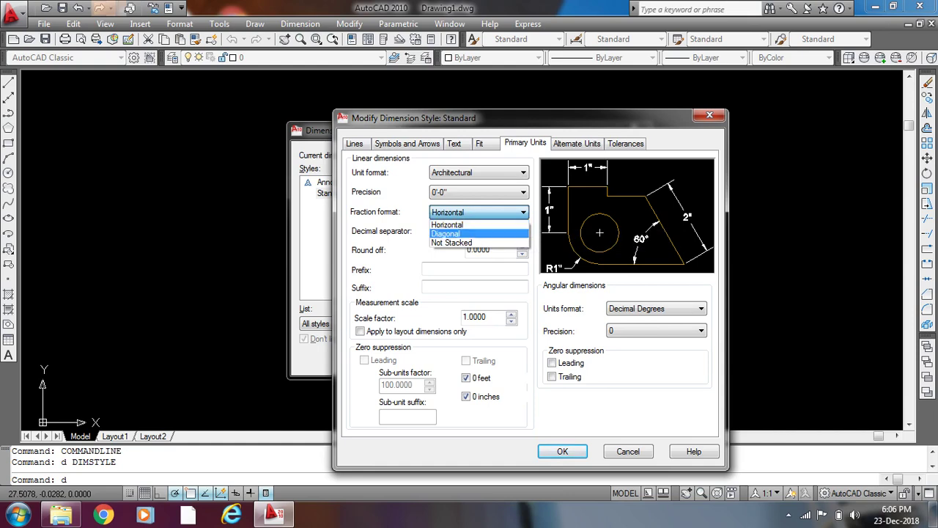
pyautogui.click(446, 233)
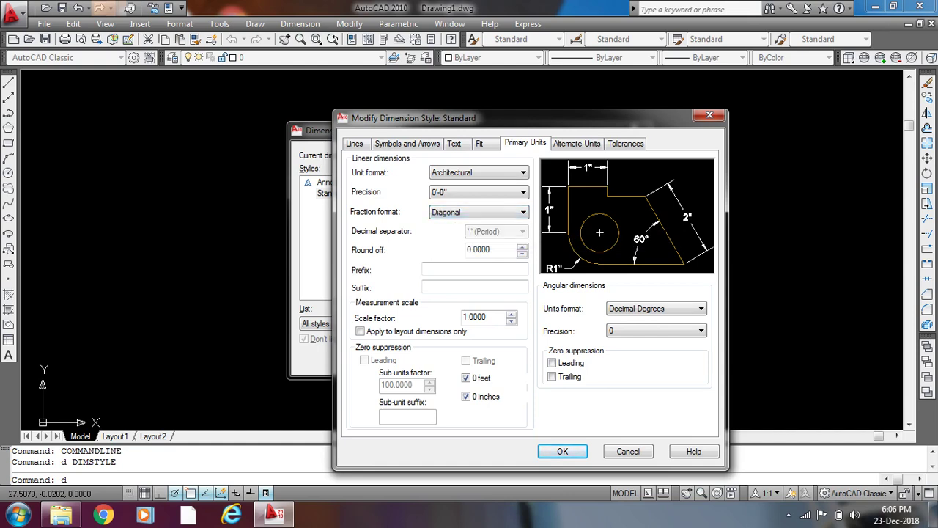
pyautogui.click(477, 212)
pyautogui.click(446, 221)
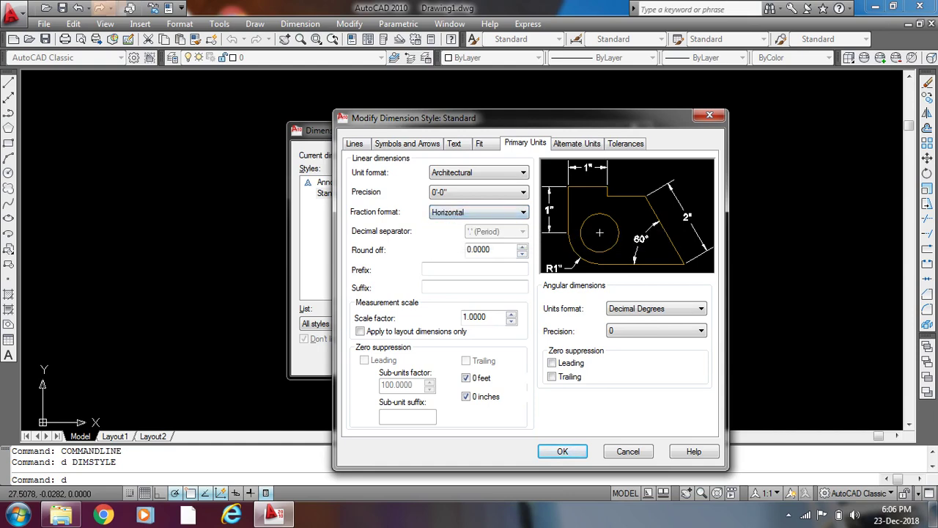
pyautogui.press('Tab')
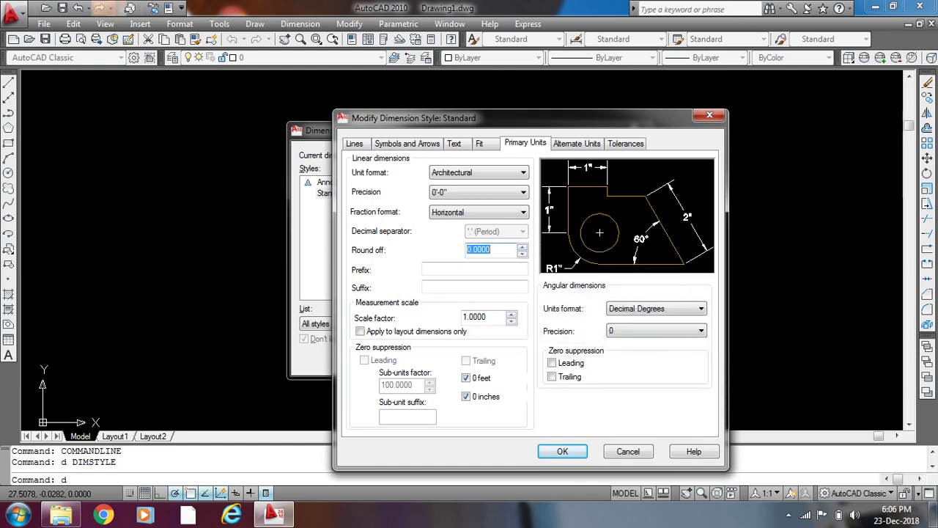
pyautogui.click(479, 172)
pyautogui.click(454, 210)
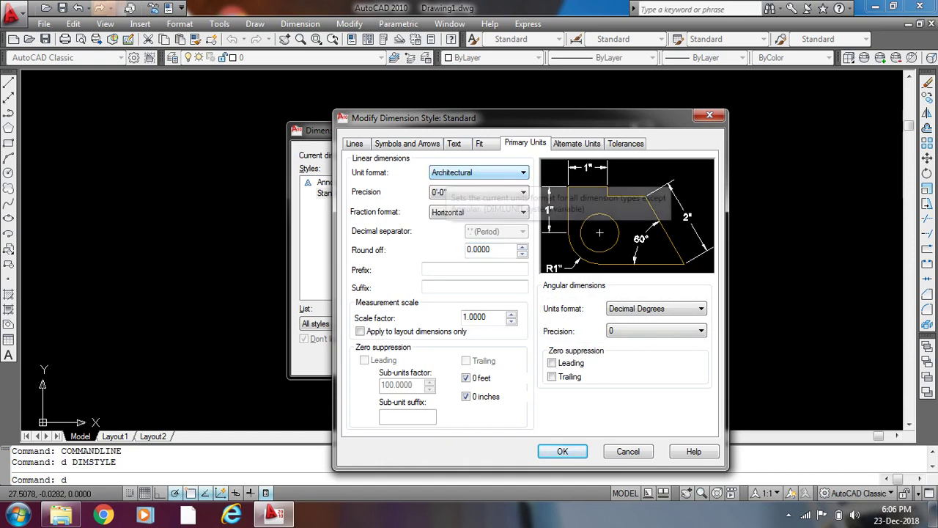
pyautogui.press('Tab')
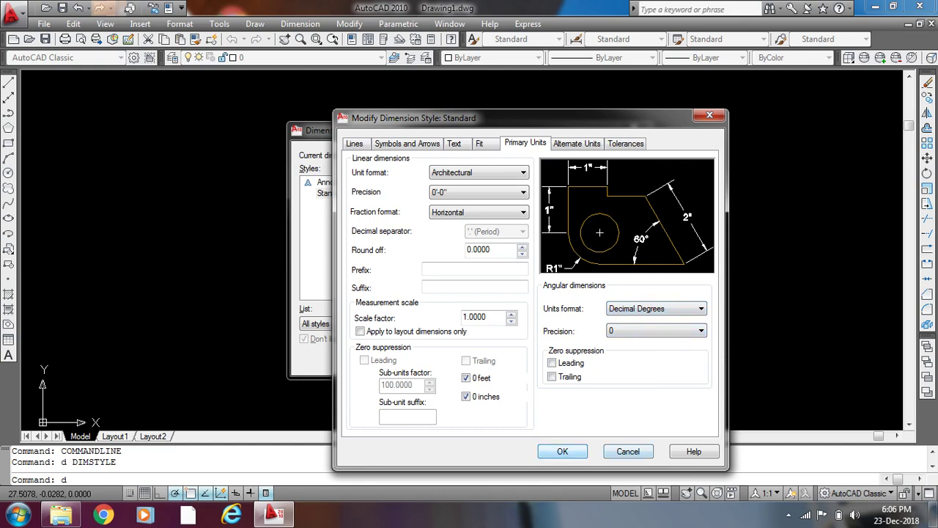
pyautogui.press('Return')
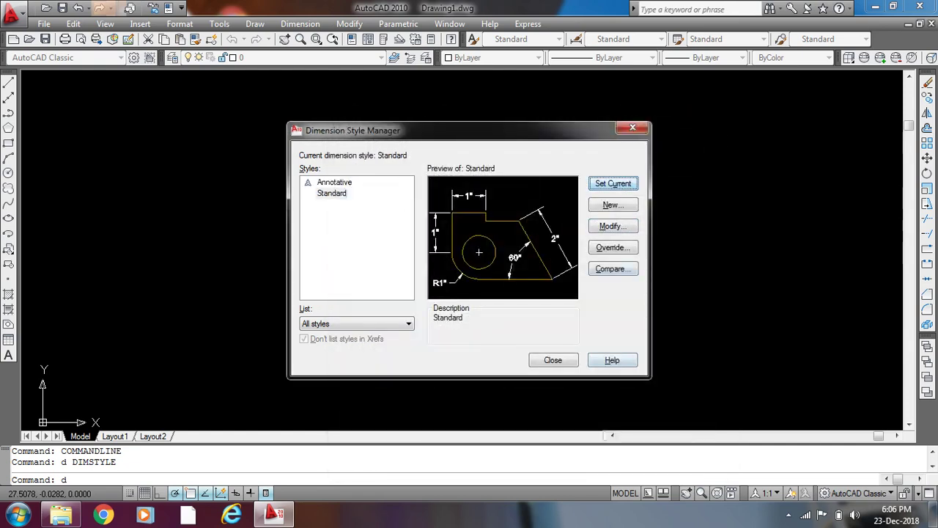
# Step: Close the Dimension Style Manager and bring up Drawing Units with the UN alias
pyautogui.click(553, 360)
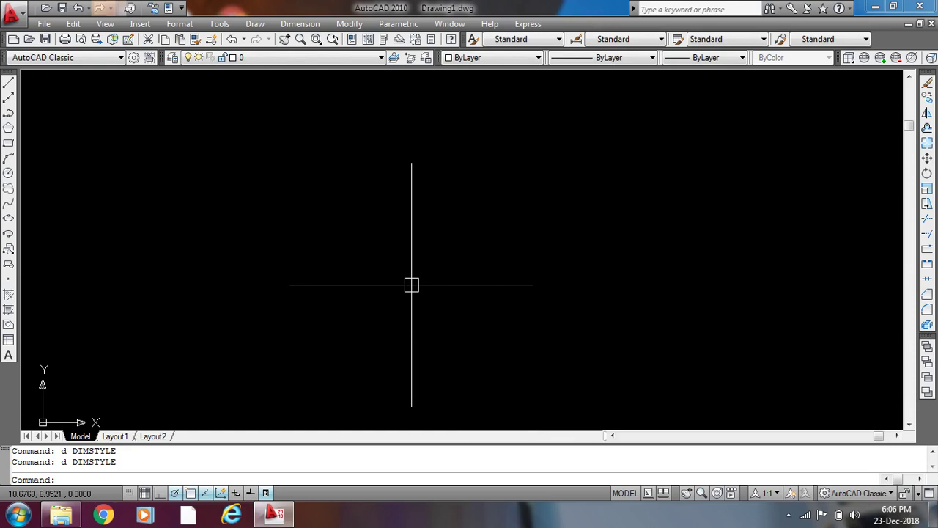
pyautogui.write('un')
pyautogui.press('Return')
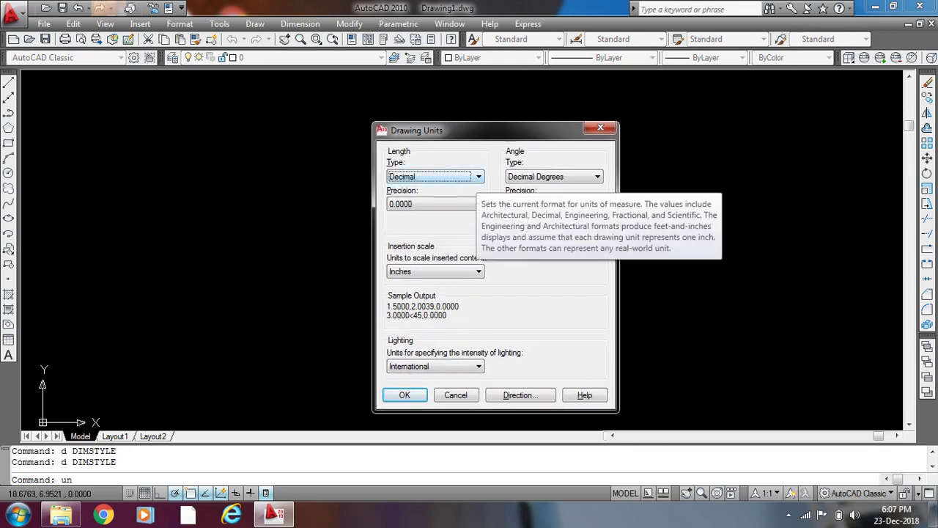
# Step: Set drawing length units to Architectural at 0'-0" precision, keeping Inches insertion scale
pyautogui.click(478, 177)
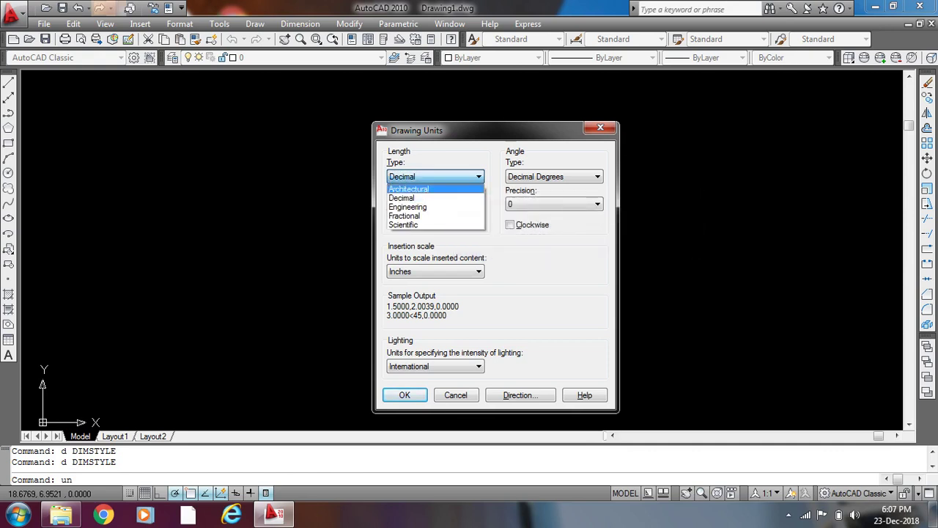
pyautogui.click(408, 189)
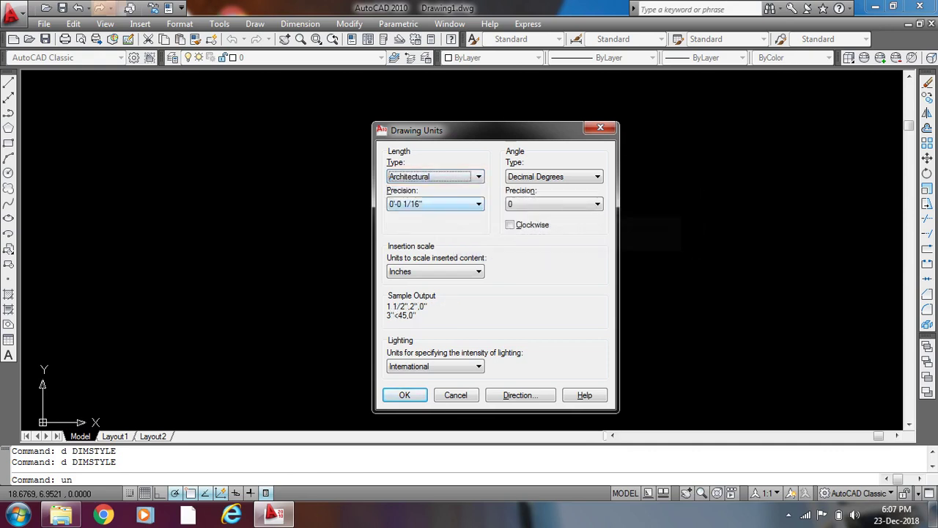
pyautogui.click(478, 203)
pyautogui.click(410, 217)
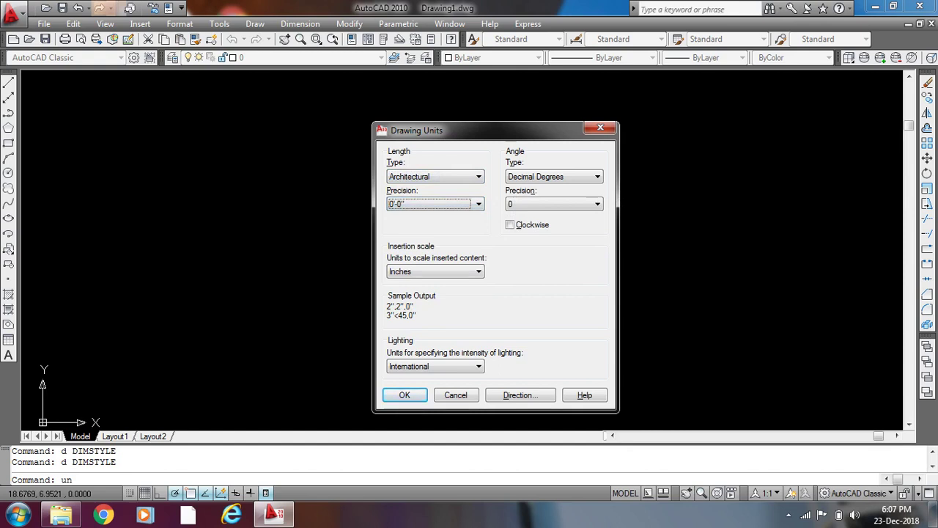
pyautogui.click(439, 272)
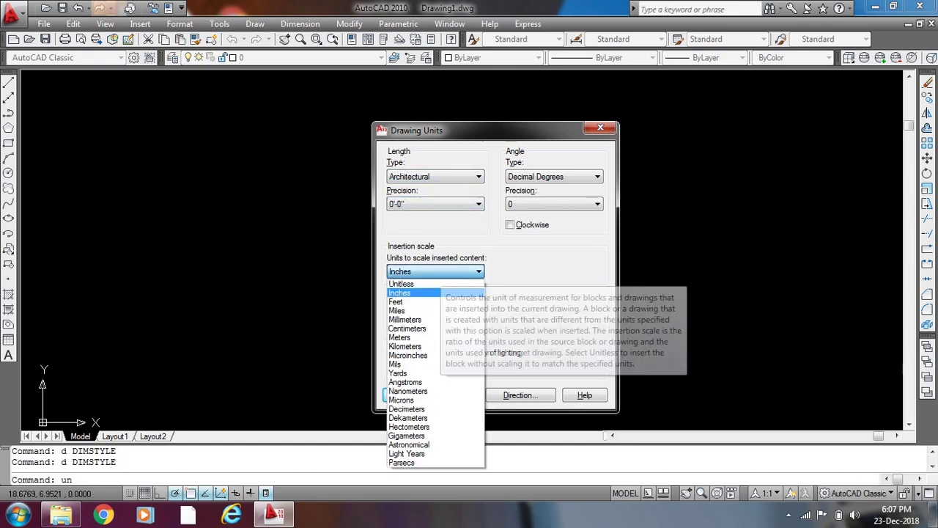
pyautogui.press('Escape')
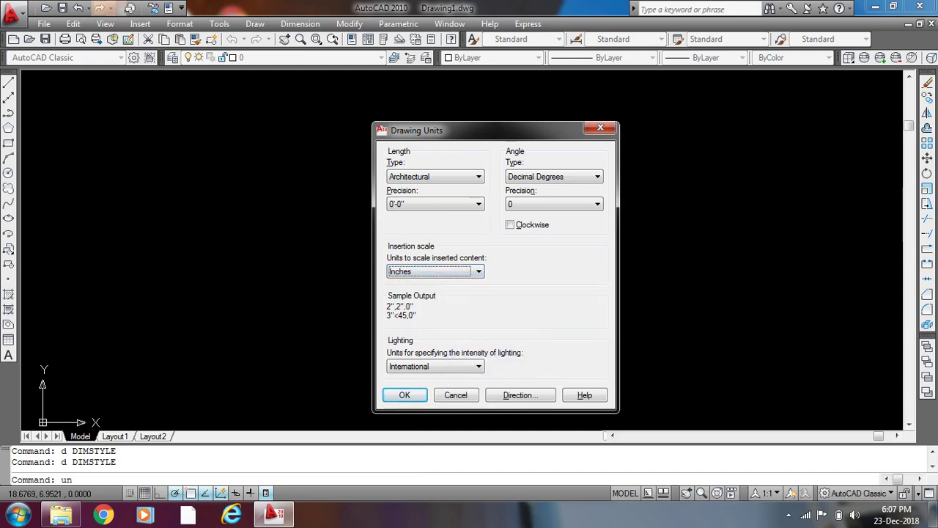
pyautogui.hotkey('alt', 'Down')
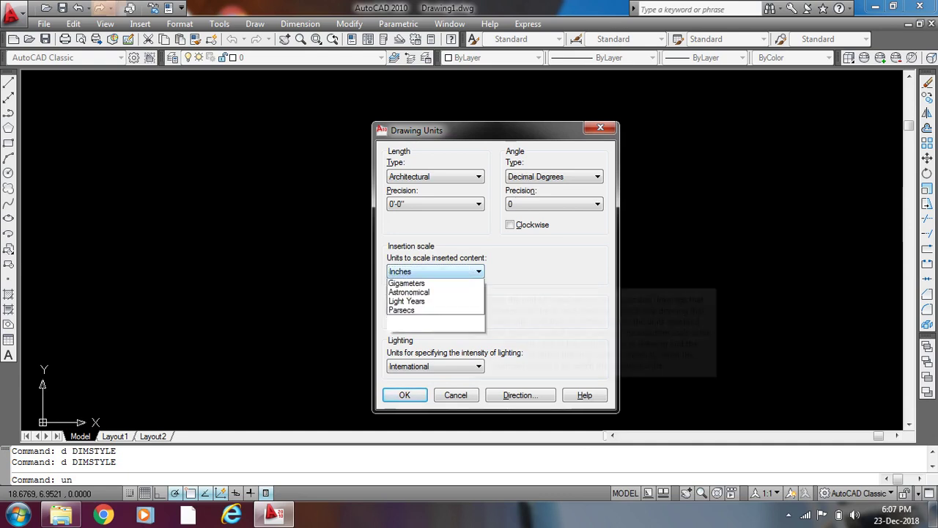
pyautogui.press('Escape')
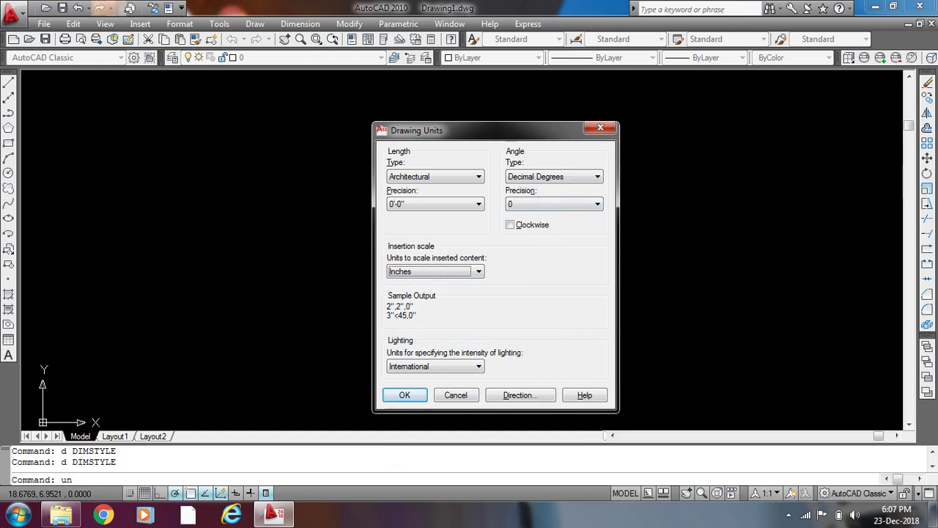
pyautogui.click(404, 395)
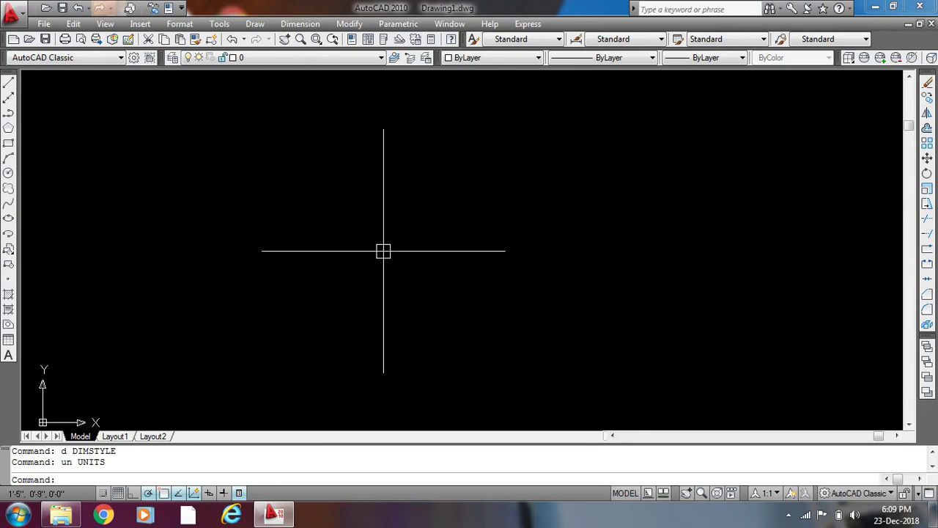
# Step: Reopen the Standard style for editing via D and go to its Symbols and Arrows settings
pyautogui.write('d')
pyautogui.press('Return')
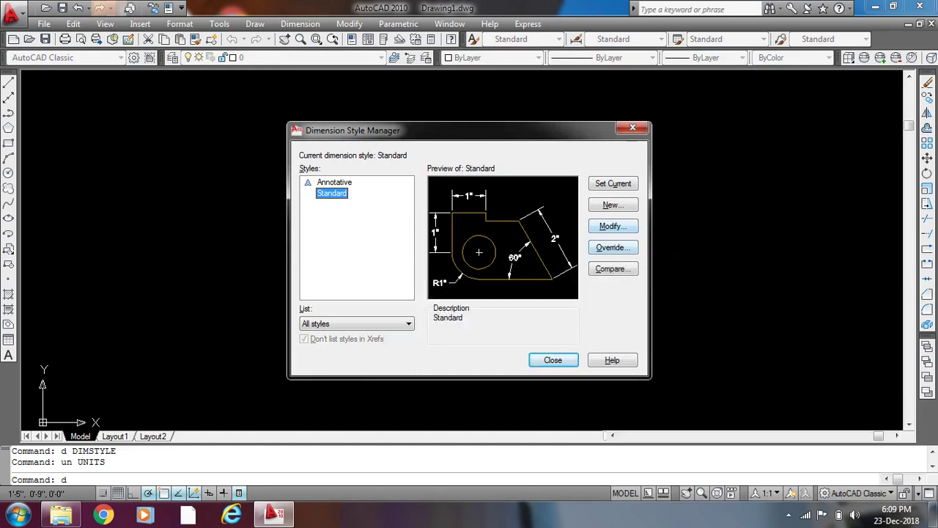
pyautogui.click(613, 226)
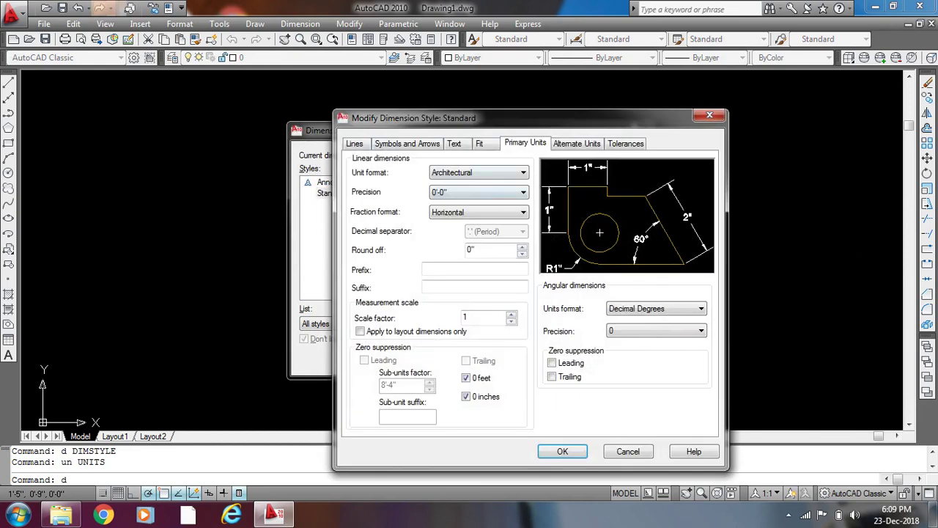
pyautogui.click(354, 143)
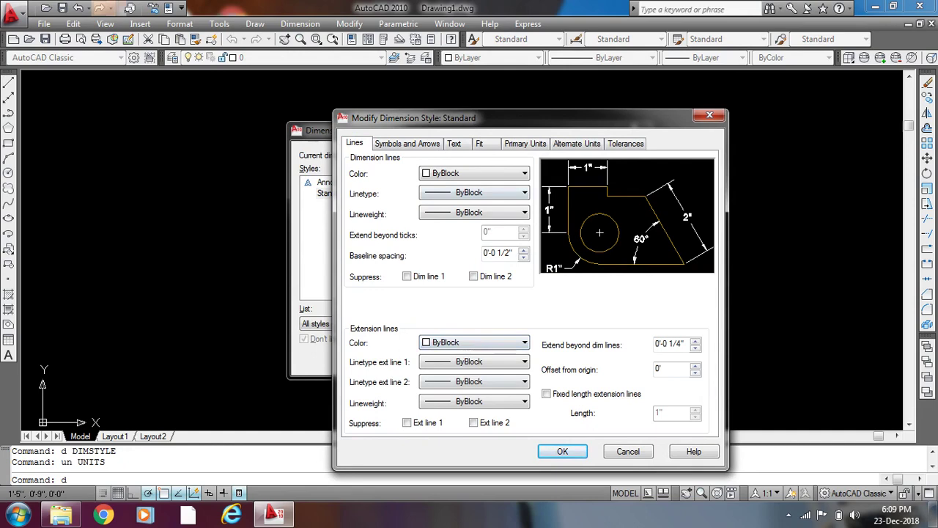
pyautogui.click(407, 143)
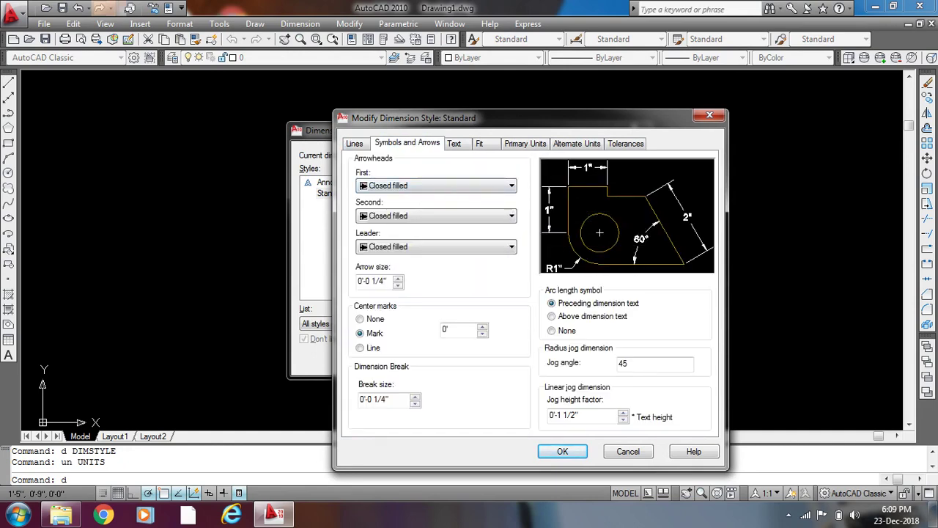
# Step: Try the Closed and Origin indicator arrowheads, then restore Closed filled
pyautogui.click(437, 185)
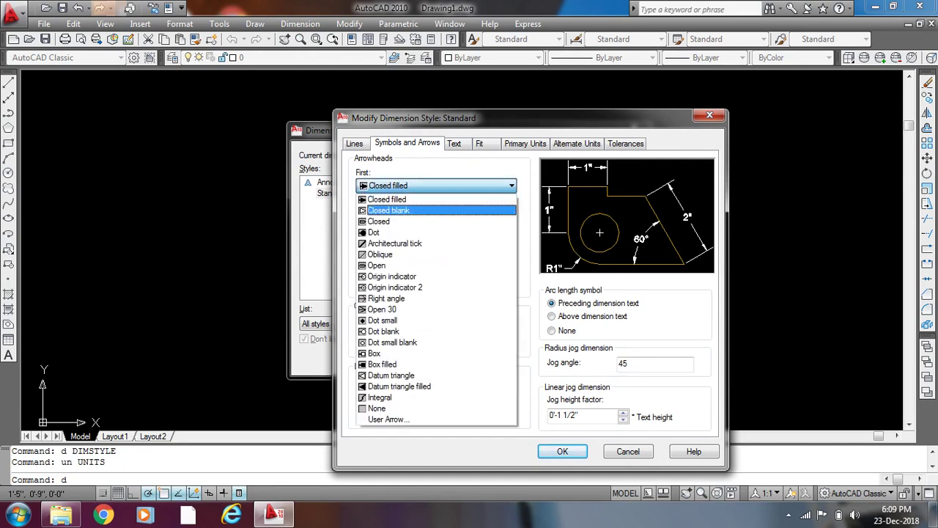
pyautogui.click(379, 220)
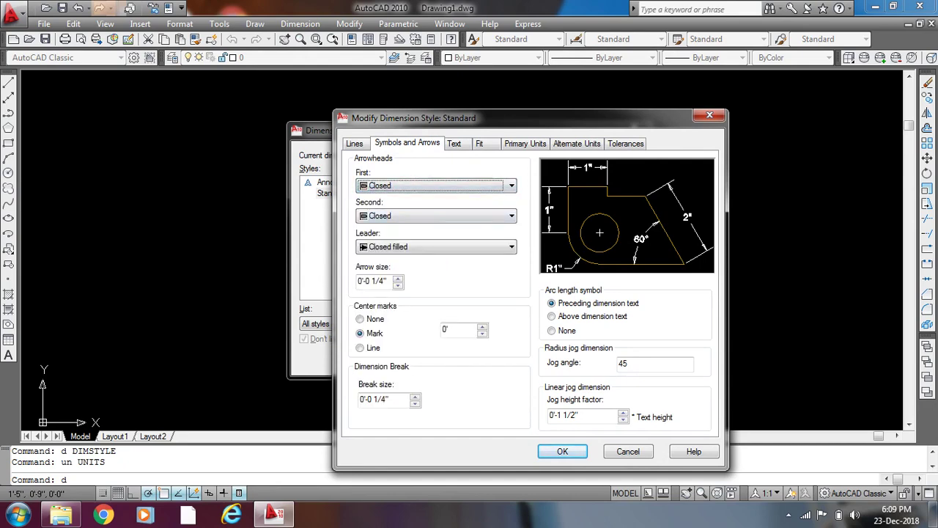
pyautogui.click(437, 185)
pyautogui.click(395, 276)
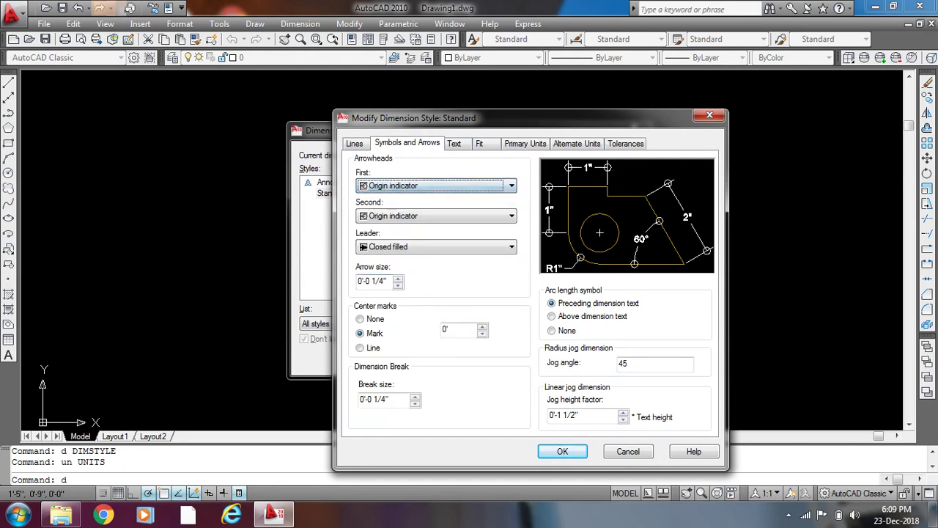
pyautogui.click(437, 186)
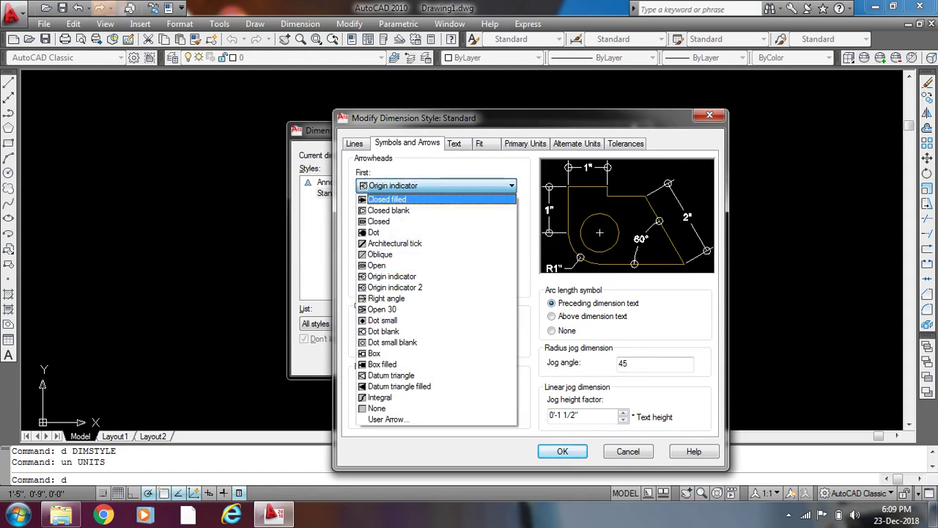
pyautogui.press('Return')
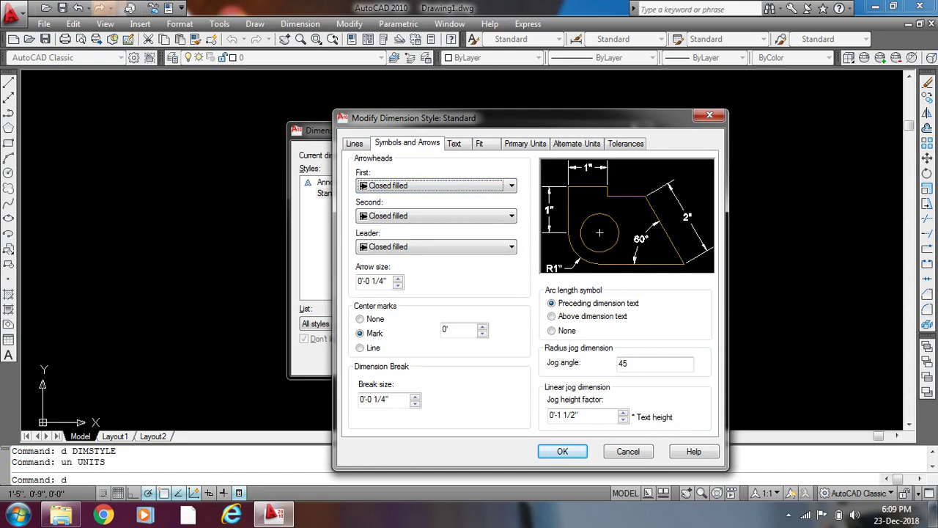
# Step: Set the arrow size to 1" using the spinner
pyautogui.click(397, 285)
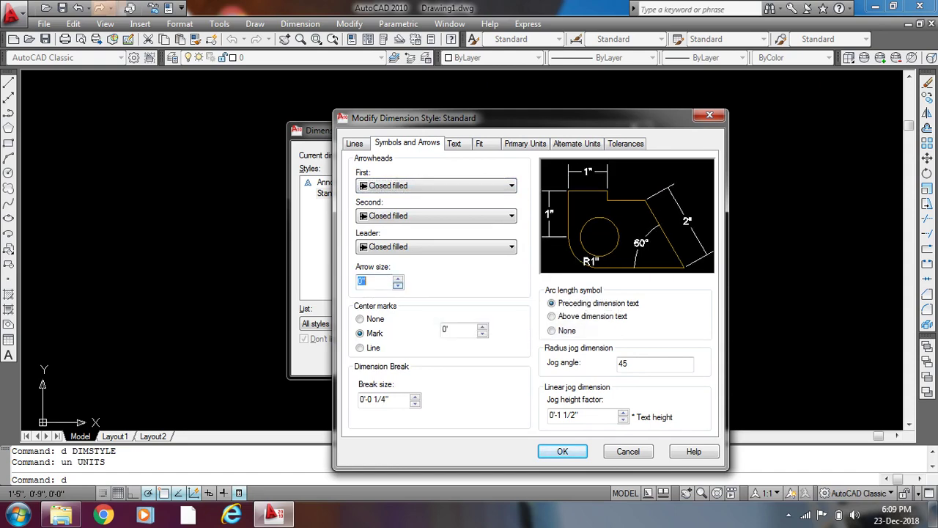
pyautogui.click(397, 280)
pyautogui.click(397, 279)
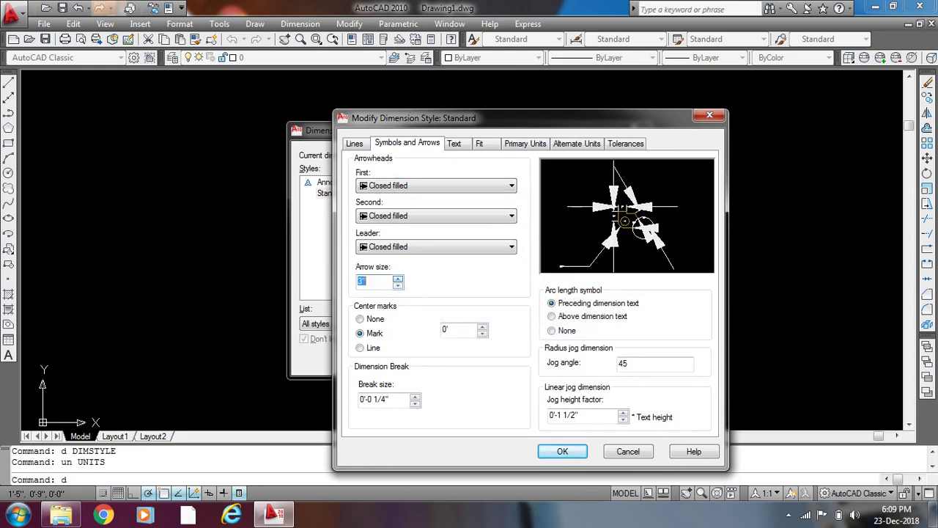
pyautogui.click(397, 279)
pyautogui.click(397, 285)
pyautogui.click(398, 285)
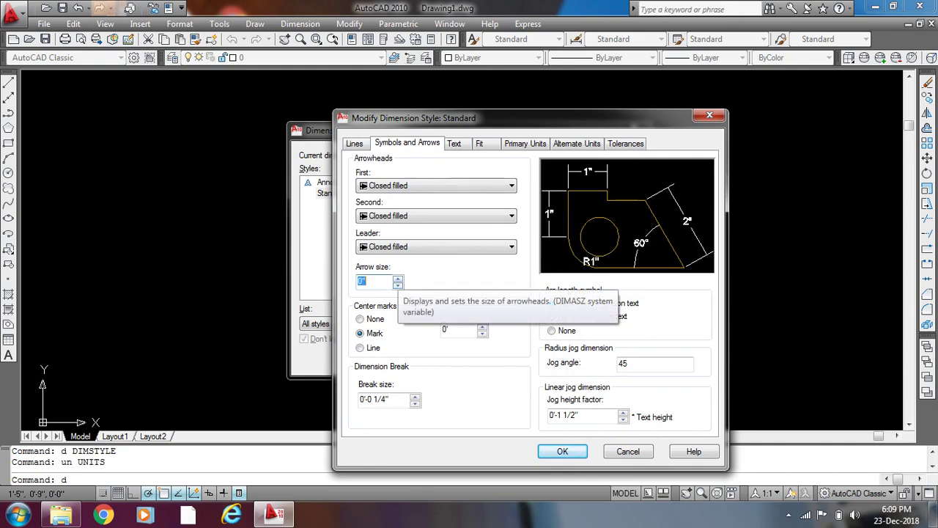
pyautogui.click(397, 279)
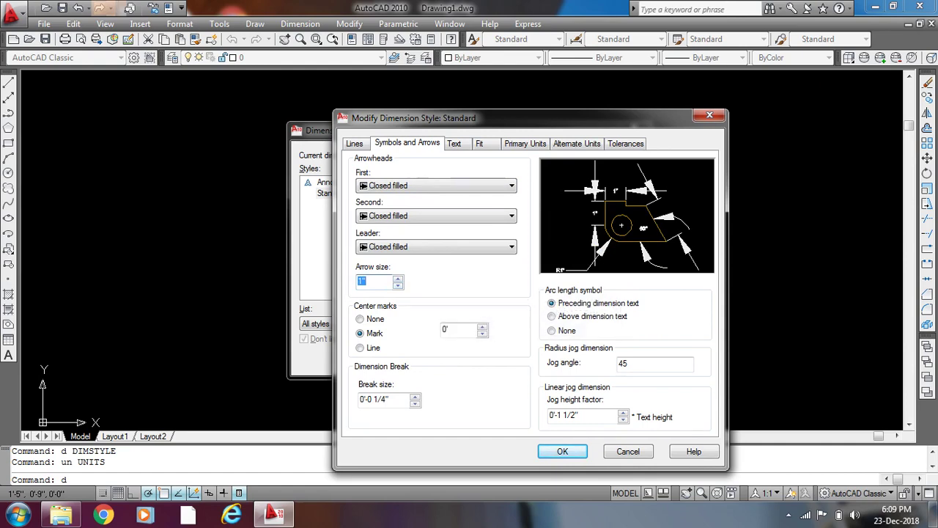
# Step: Review the Standard style's Text, Fit, Primary Units, Alternate Units and Tolerances pages
pyautogui.hotkey('ctrl', 'Tab')
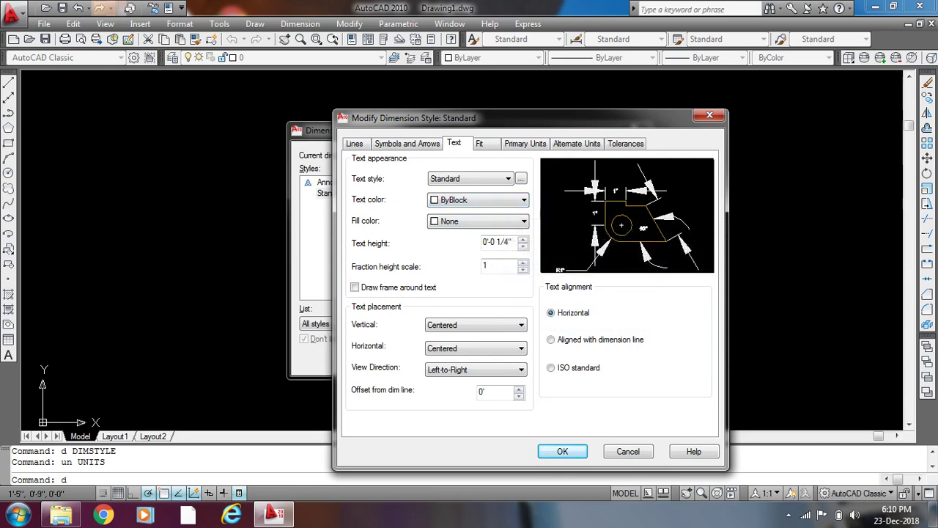
pyautogui.click(479, 143)
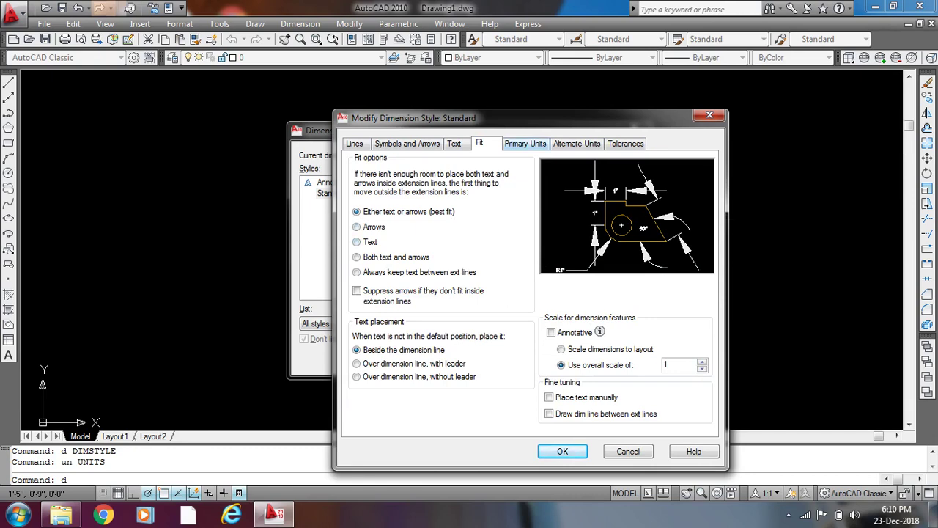
pyautogui.hotkey('ctrl', 'Tab')
pyautogui.click(576, 143)
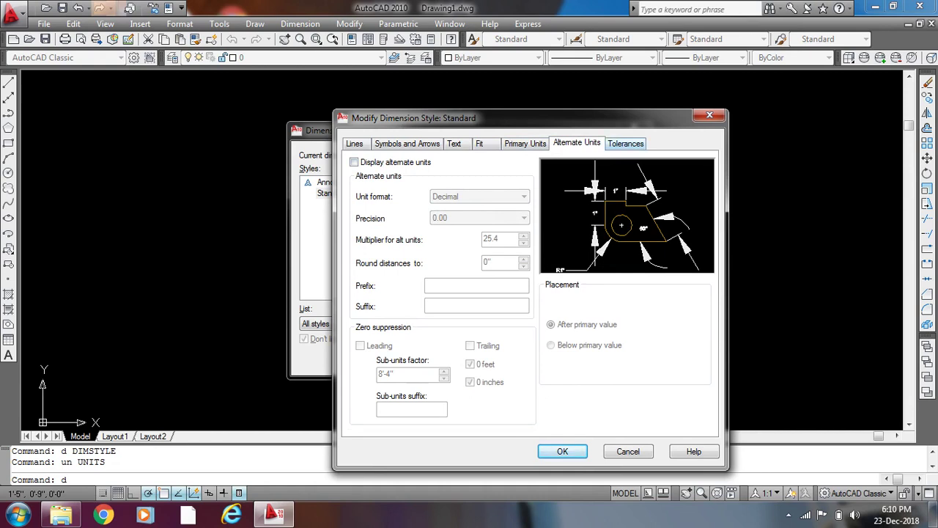
pyautogui.click(625, 143)
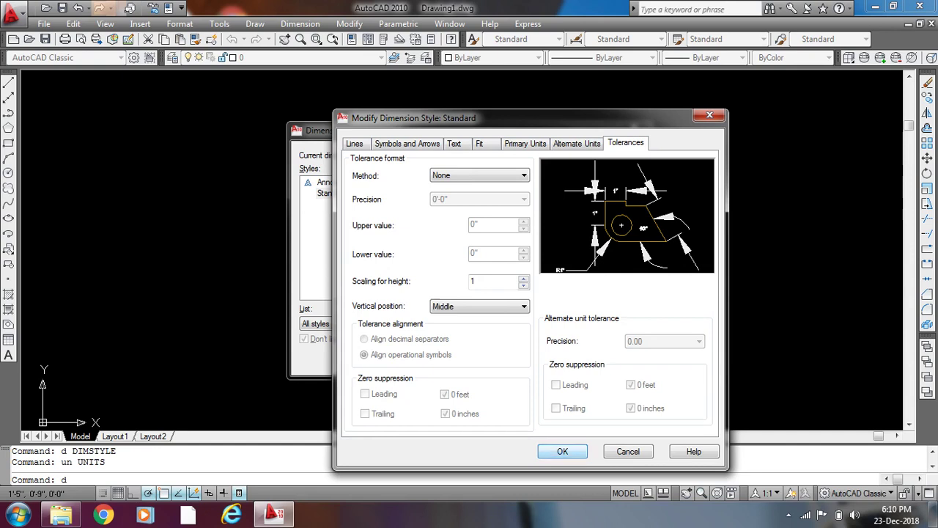
# Step: Save the Standard style with 1" arrows, then confirm drawing units remain Architectural, 0'-0", Inches
pyautogui.click(562, 451)
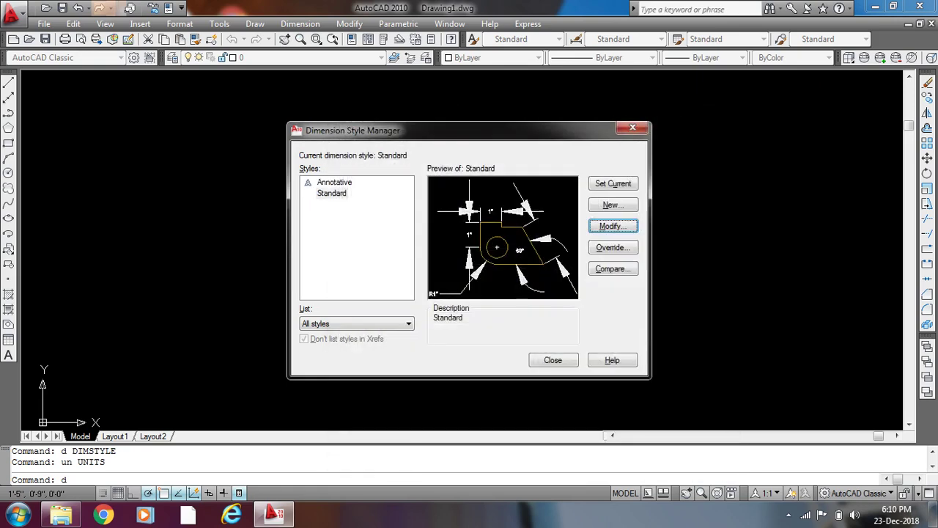
pyautogui.click(552, 360)
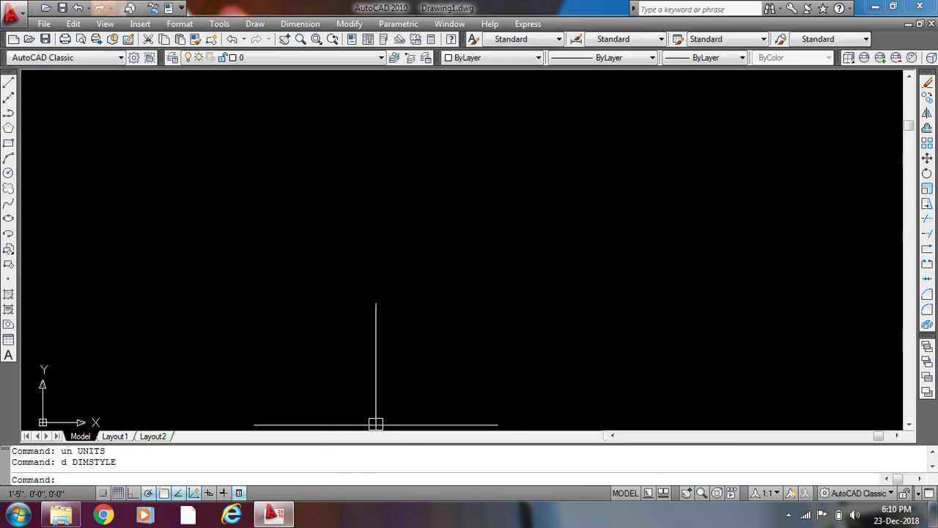
pyautogui.write('ub')
pyautogui.press('Return')
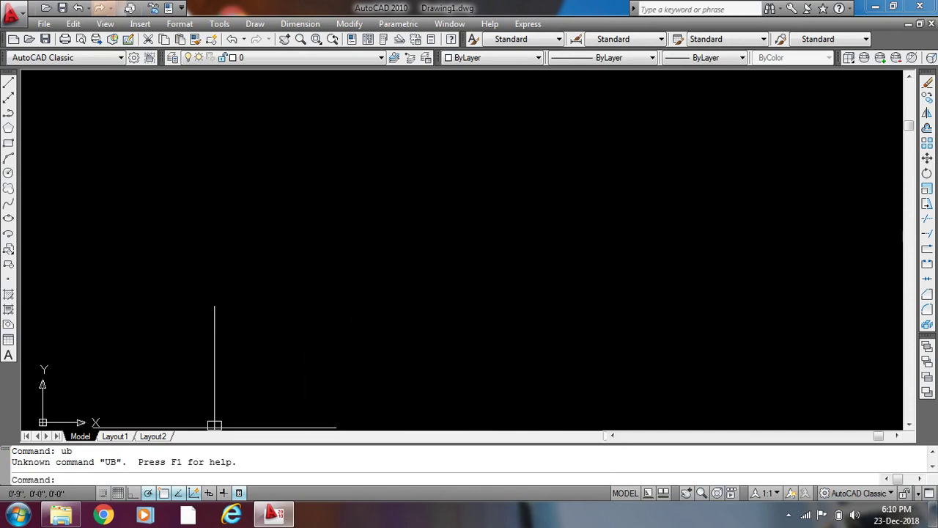
pyautogui.write('un')
pyautogui.press('Return')
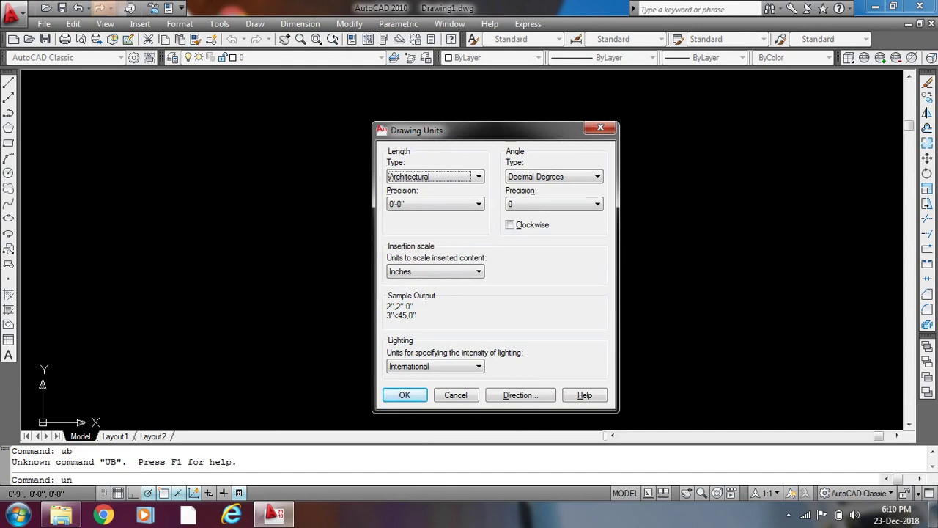
pyautogui.moveTo(497, 130); pyautogui.dragTo(489, 118)
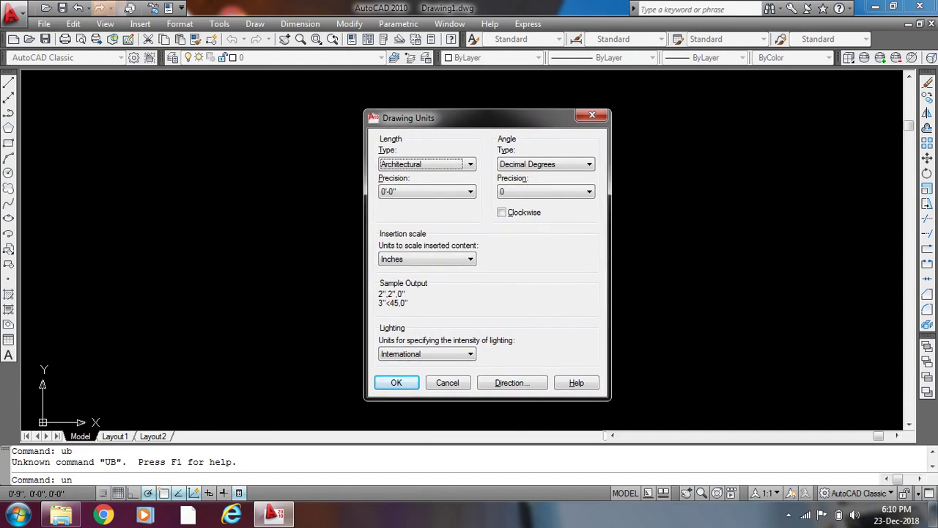
pyautogui.click(592, 115)
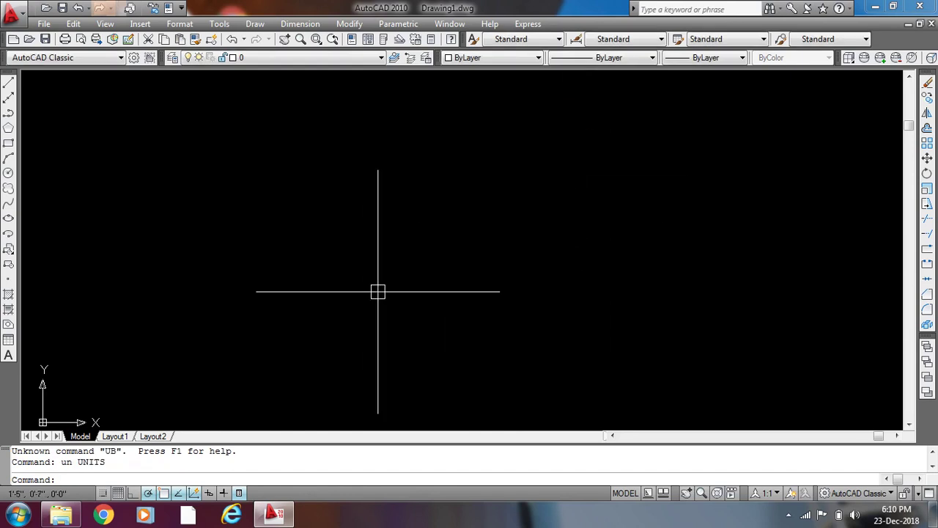